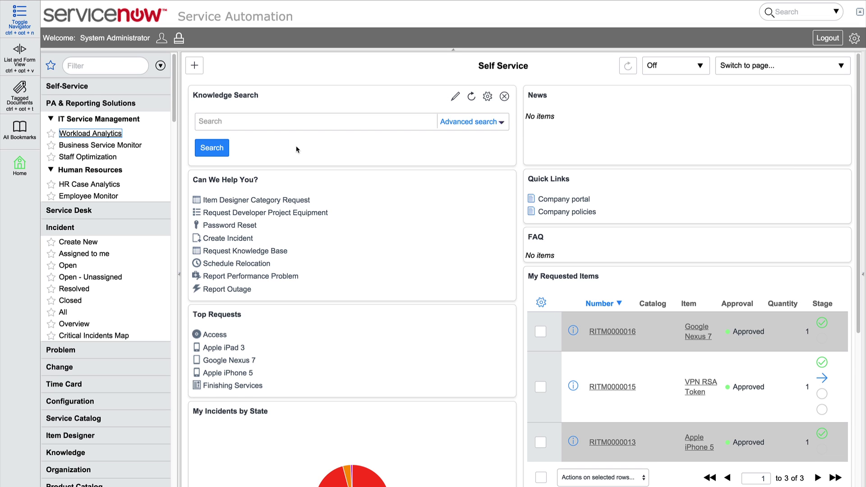
- Filter the navigator for 'Perfor' and open Performance Analytics > Dashboards
left_click(128, 68)
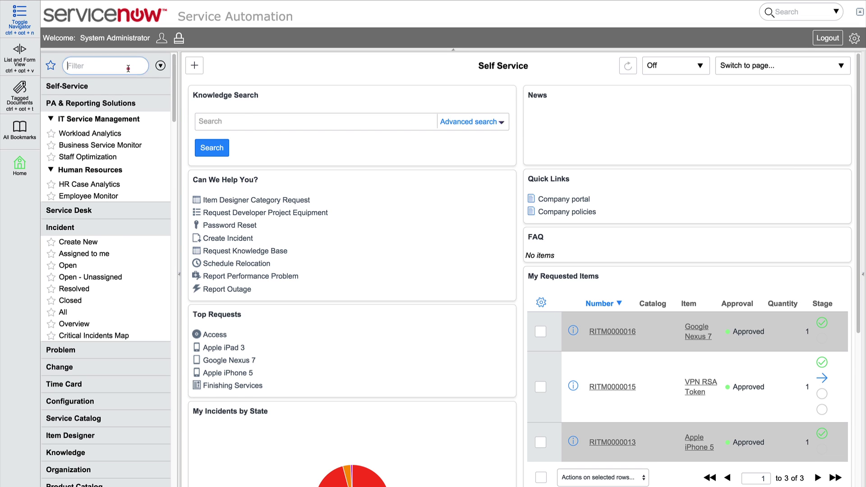
type("Perfor")
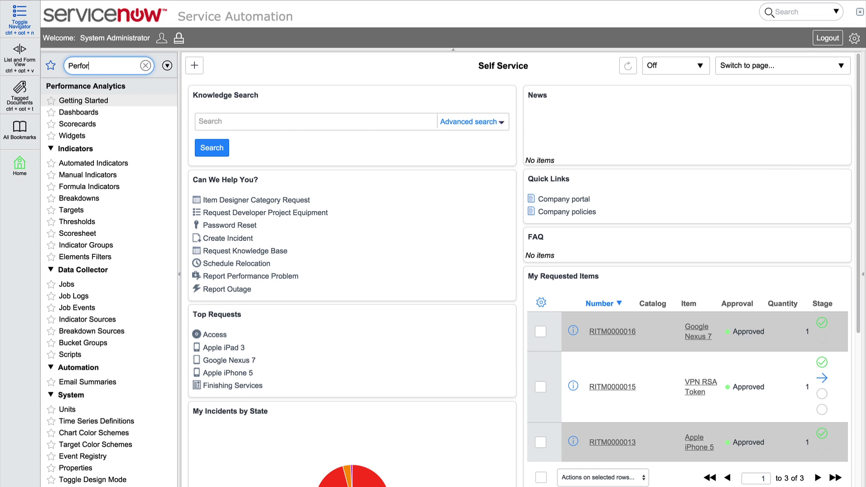
left_click(90, 113)
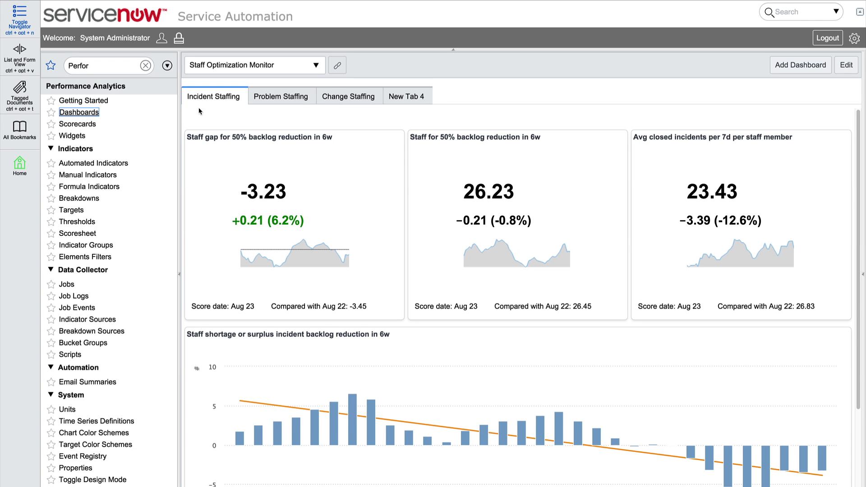
- Switch to the Incident Management dashboard and view its Incident Open, New and Resolved charts
left_click(316, 65)
left_click(278, 107)
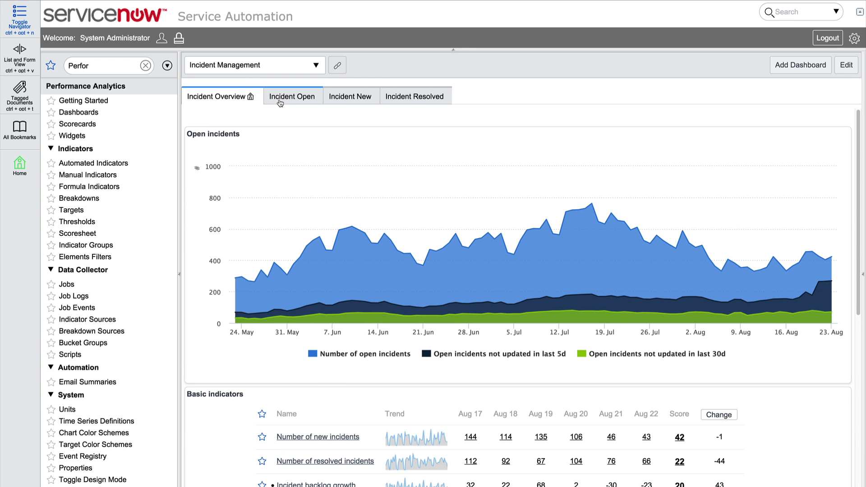
left_click(282, 100)
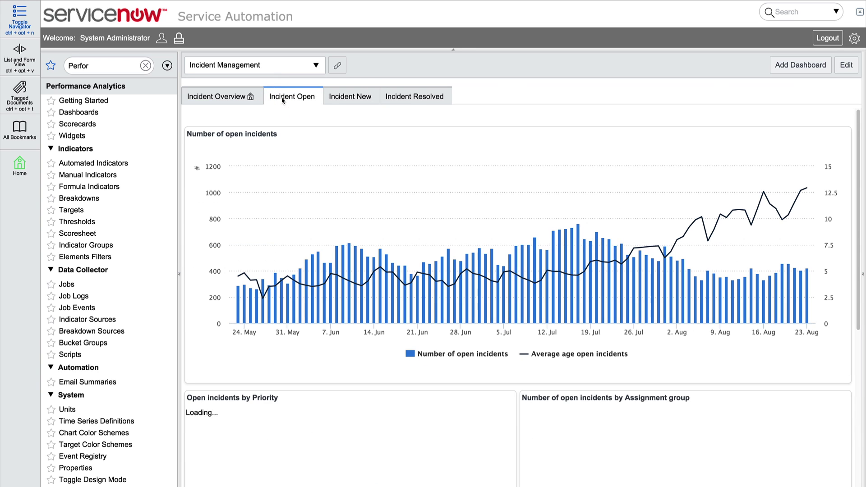
left_click(336, 102)
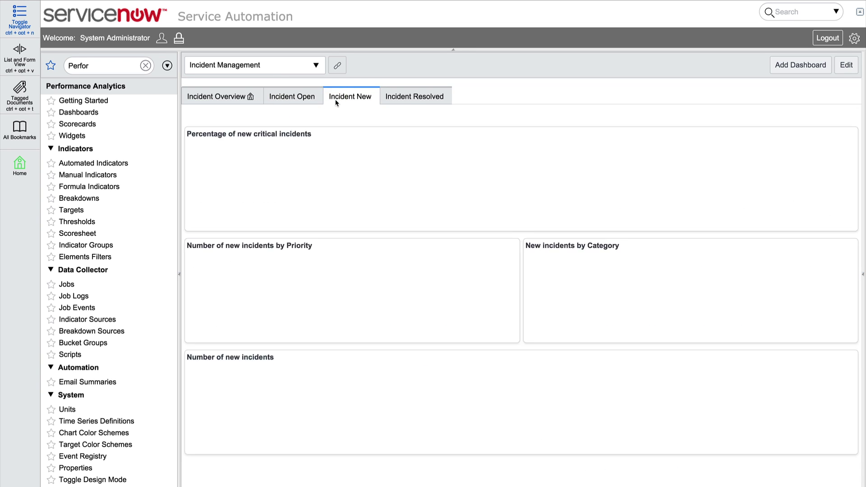
left_click(396, 100)
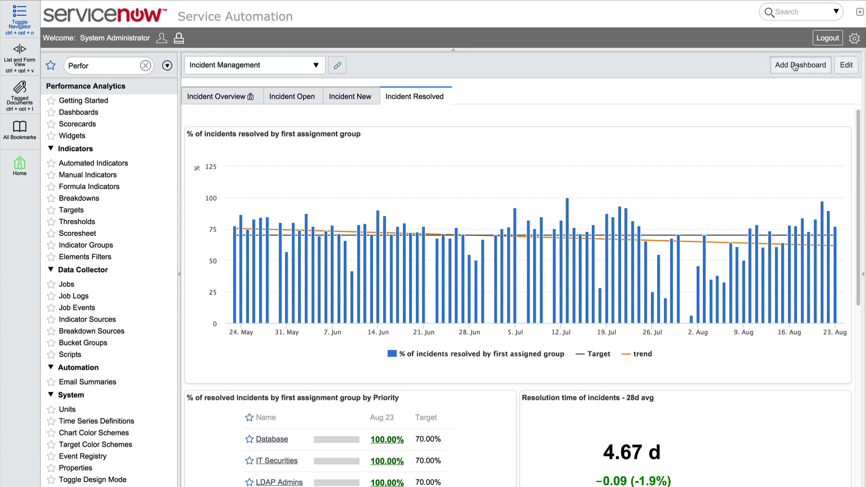
- Add a dashboard named 'Staff Optimization', order 800, visible to Everyone, and create it
left_click(795, 66)
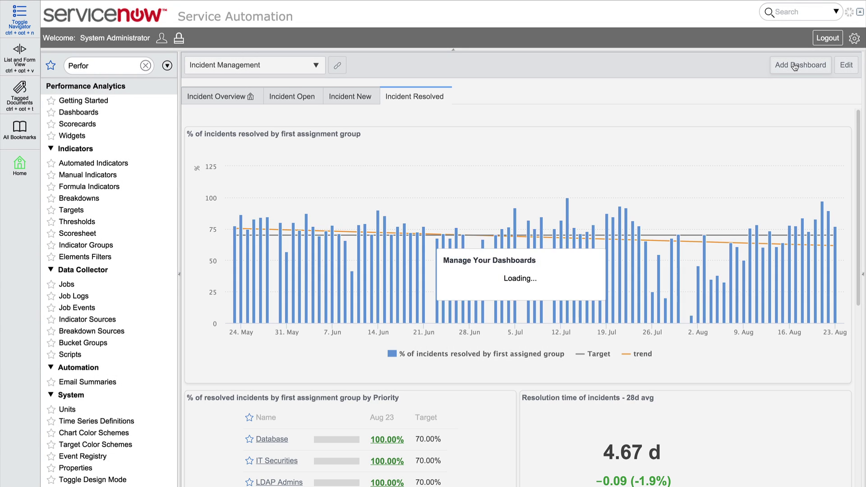
type("Staff Op")
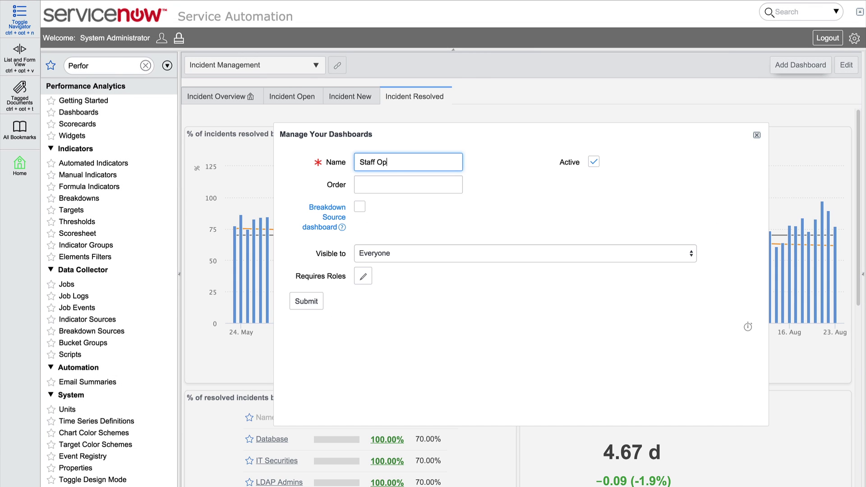
type("timization")
left_click(457, 184)
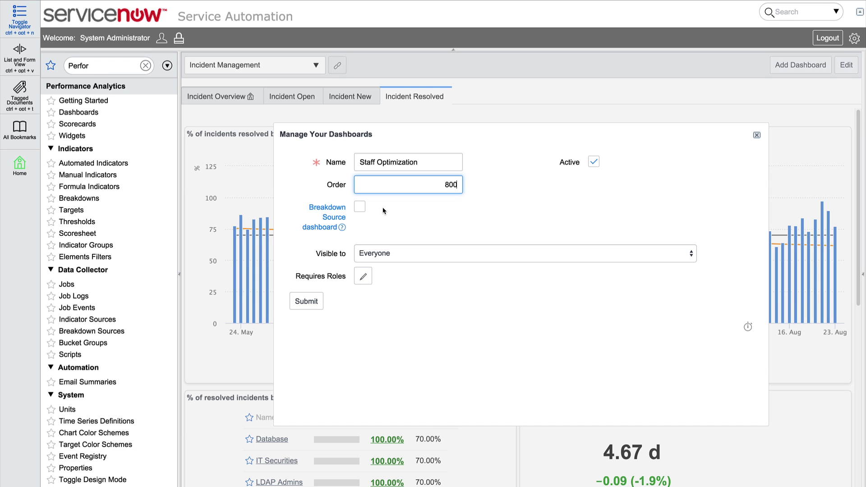
left_click(370, 277)
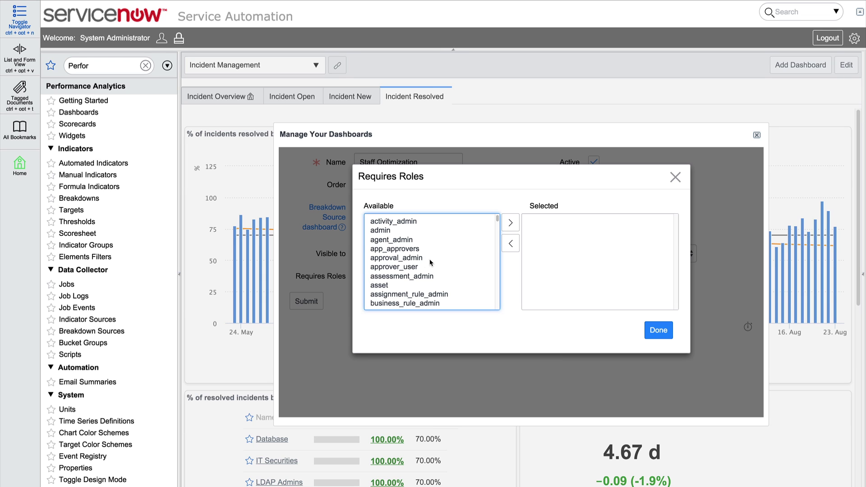
left_click(672, 173)
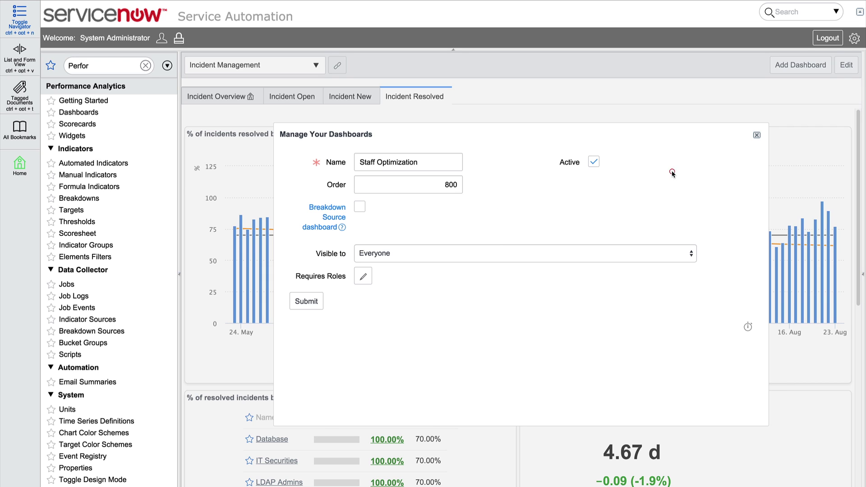
left_click(452, 253)
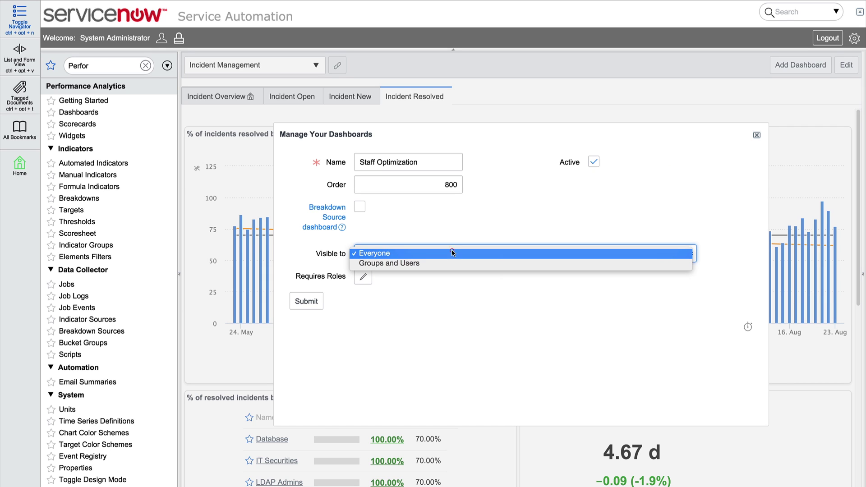
left_click(440, 263)
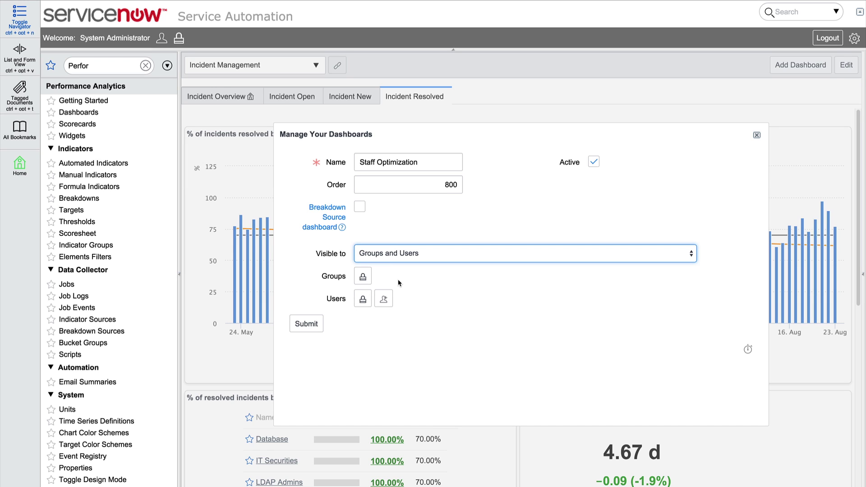
left_click(428, 255)
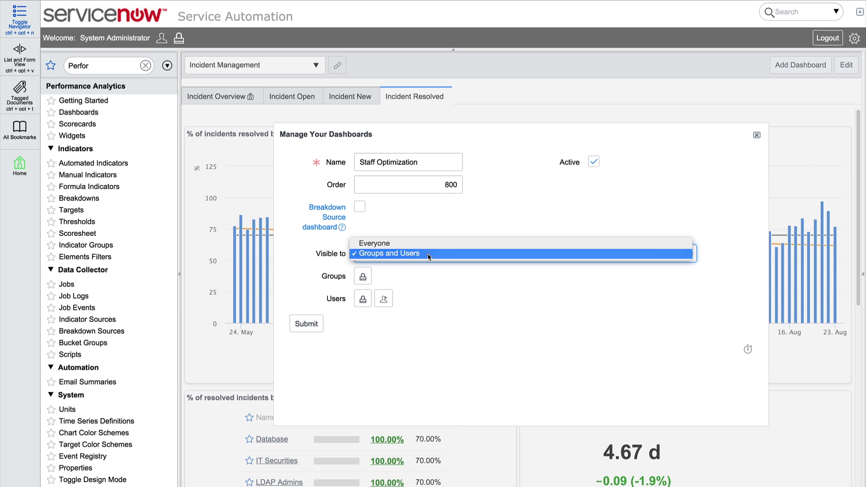
left_click(429, 249)
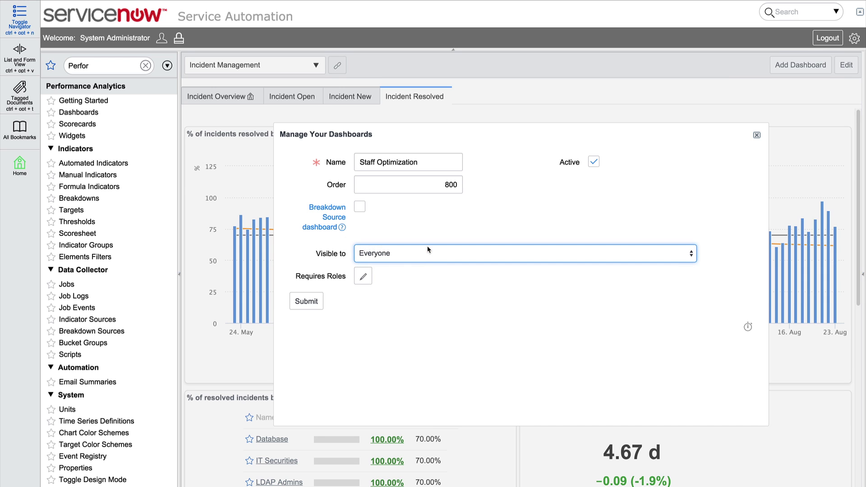
left_click(318, 305)
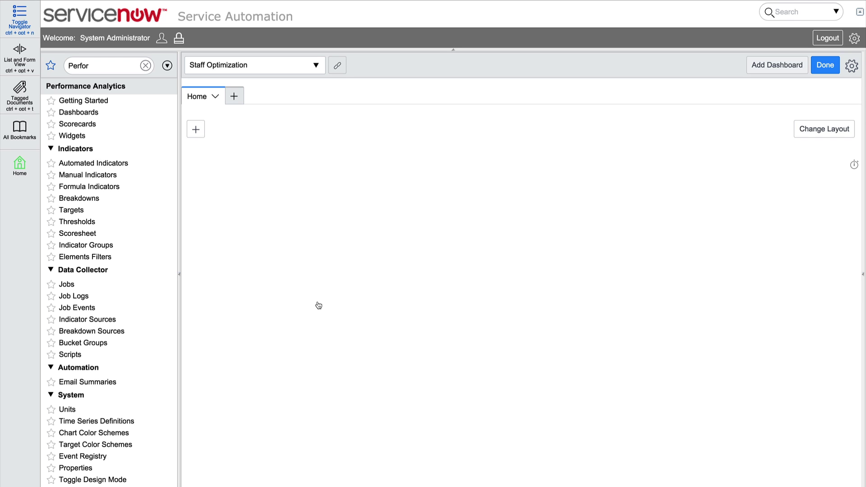
- Rename the Home tab to 'Incident Staffing' and add a 'Problem Staffing' tab
left_click(213, 95)
type("Incident S")
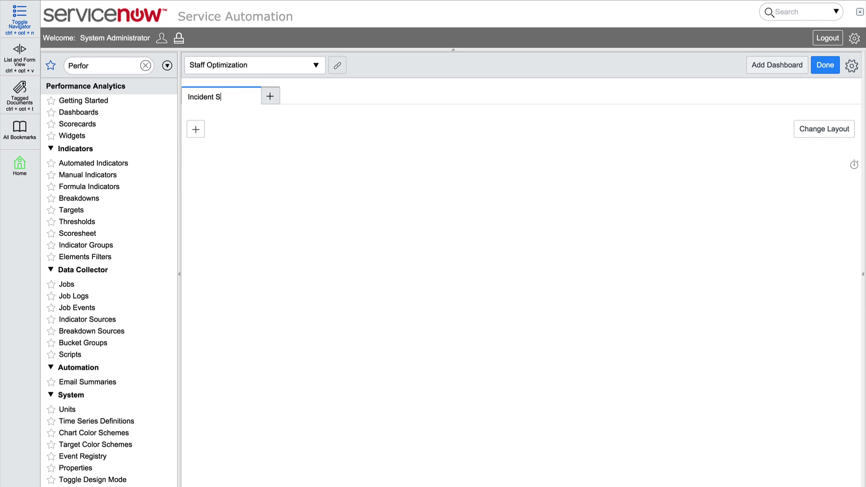
type("taffing")
key("Return")
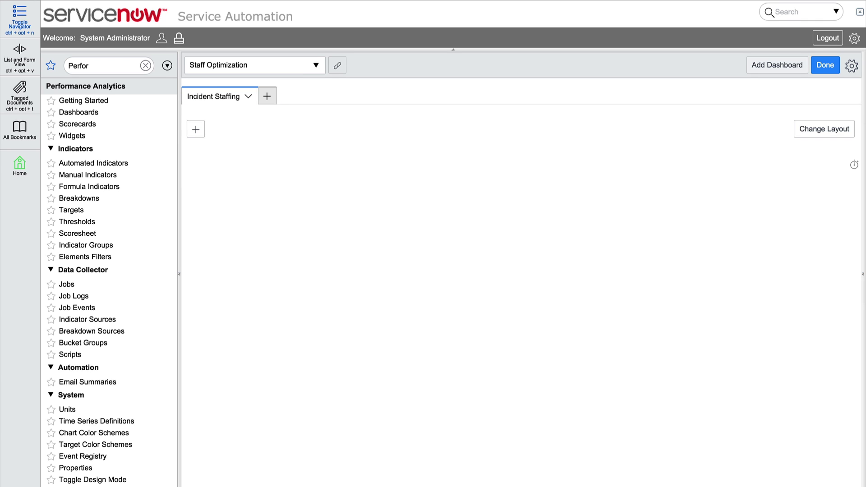
left_click(265, 97)
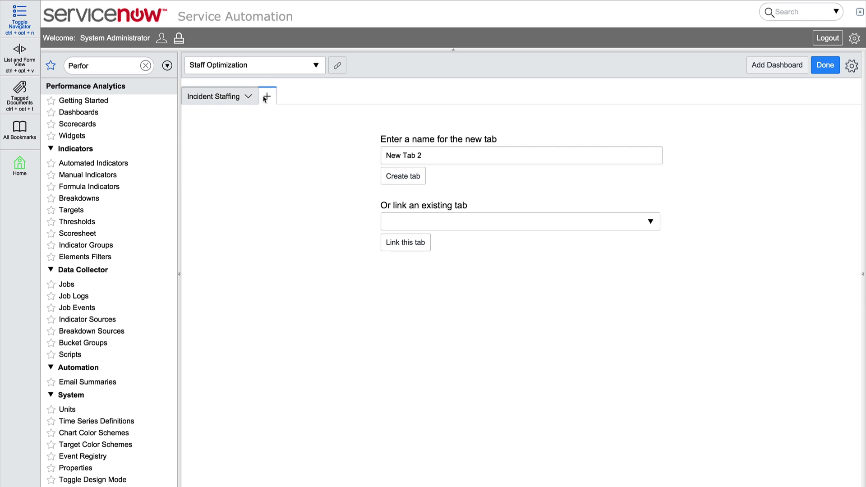
left_click(408, 157)
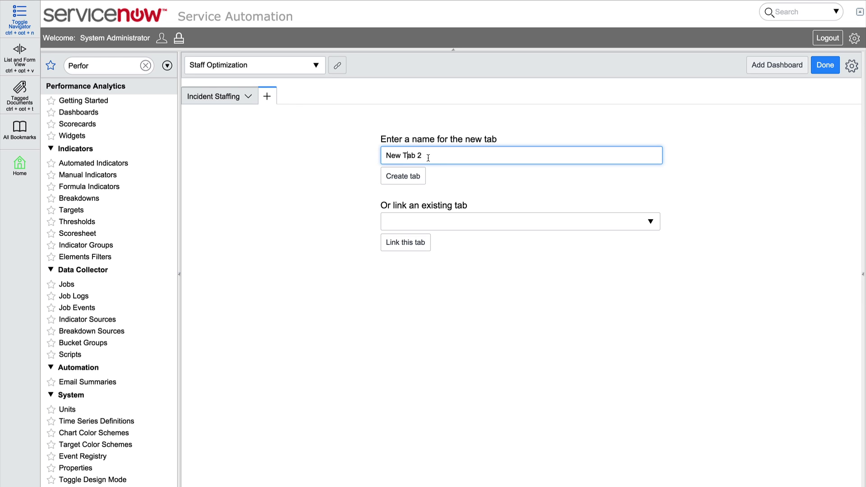
left_click_drag(428, 158, 377, 152)
type("Problem Staffing")
left_click(389, 176)
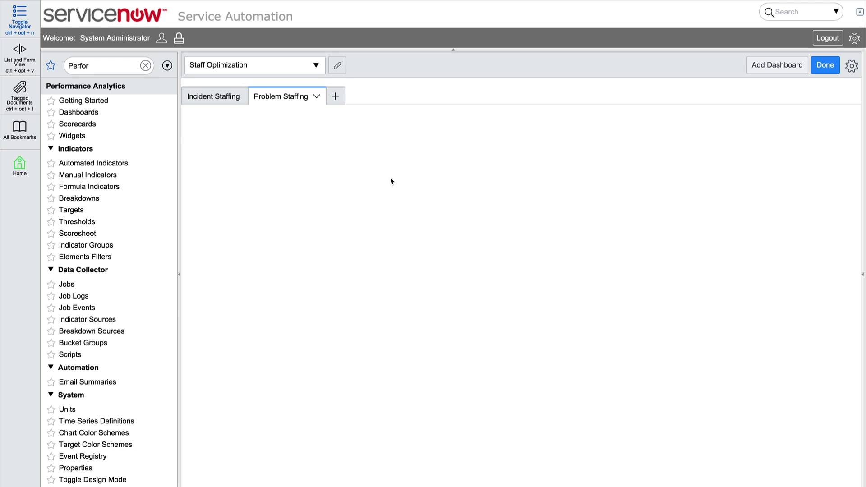
- Add a 'Change Staffing' tab and return to the Incident Staffing tab
left_click(335, 97)
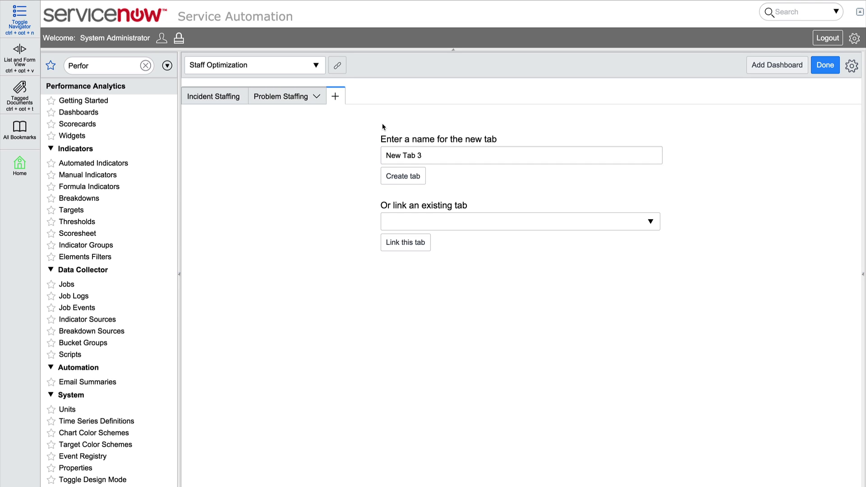
left_click(428, 161)
left_click_drag(428, 158, 384, 155)
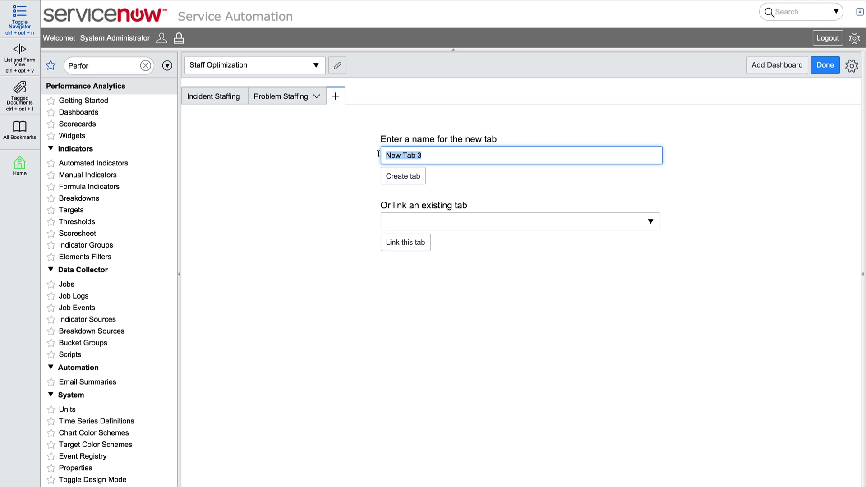
type("Change Staffing")
left_click(390, 178)
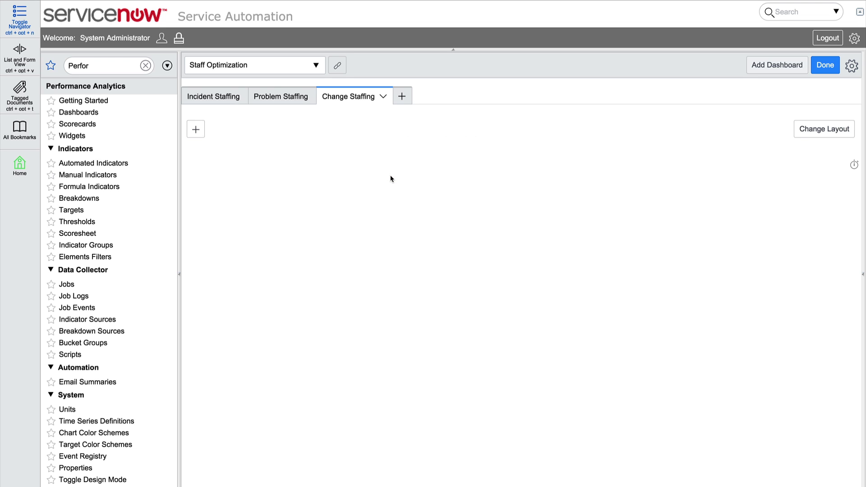
left_click(237, 96)
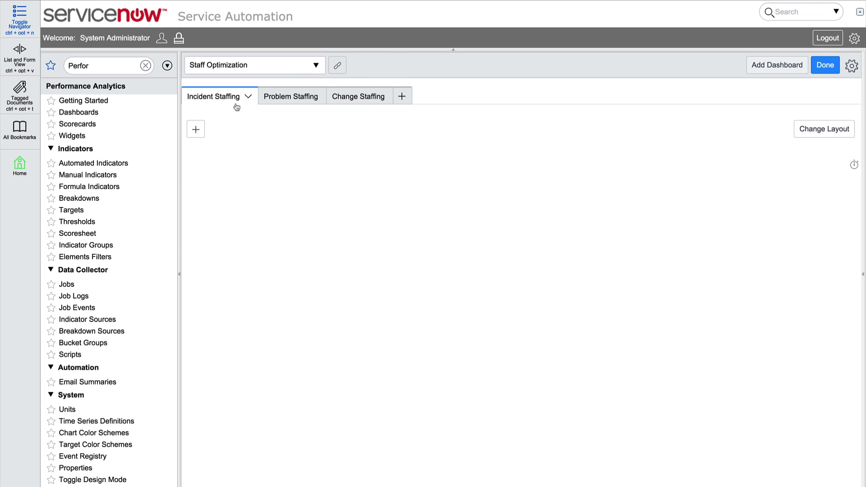
- Add the 'Staff gap for 50% backlog reduction' score widget to Incident Staffing
left_click(196, 130)
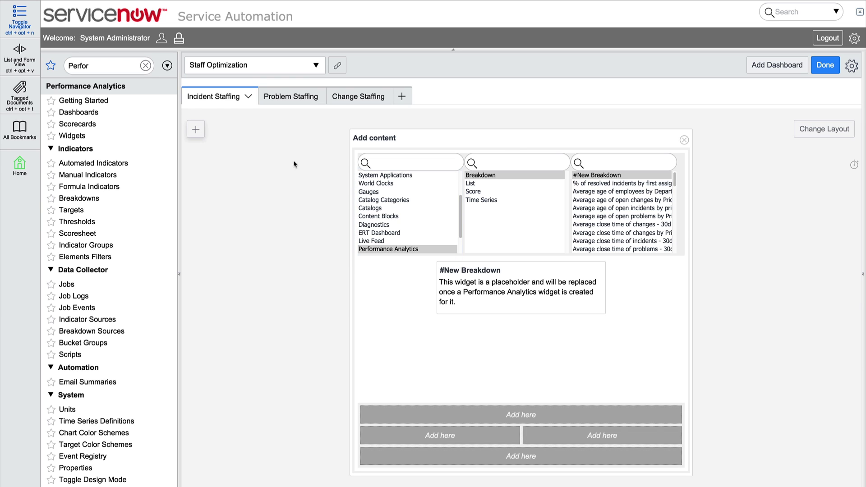
left_click(471, 184)
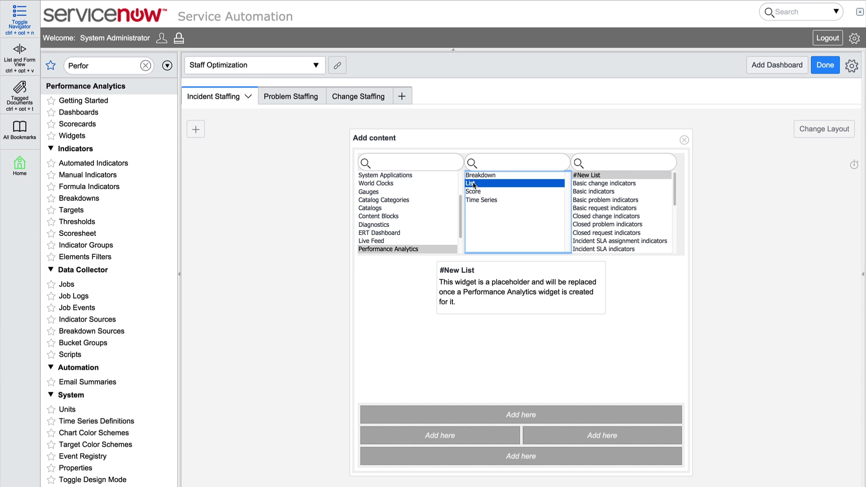
left_click(474, 193)
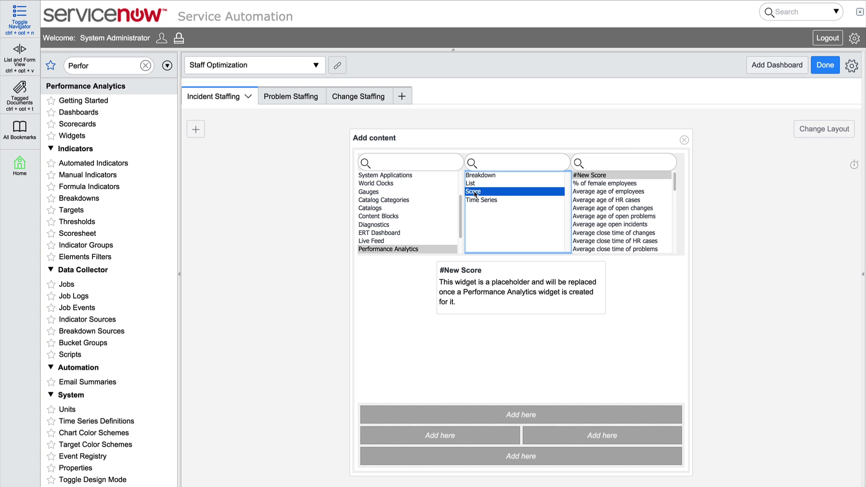
left_click(481, 201)
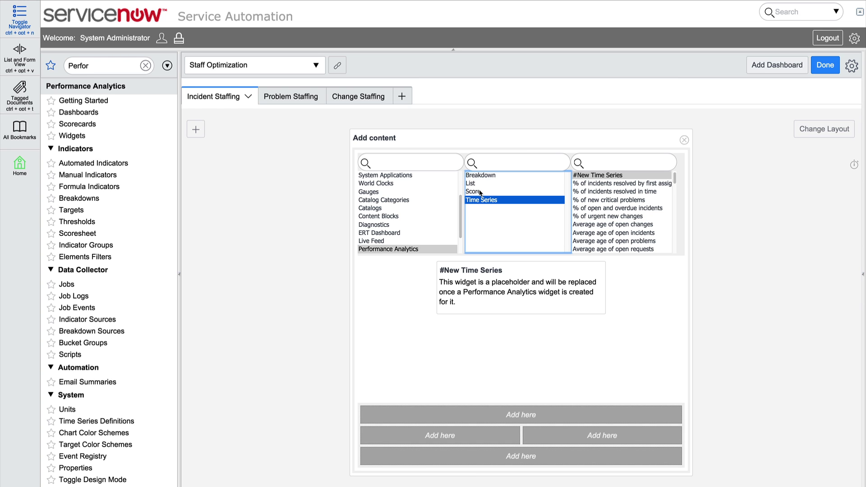
left_click(480, 193)
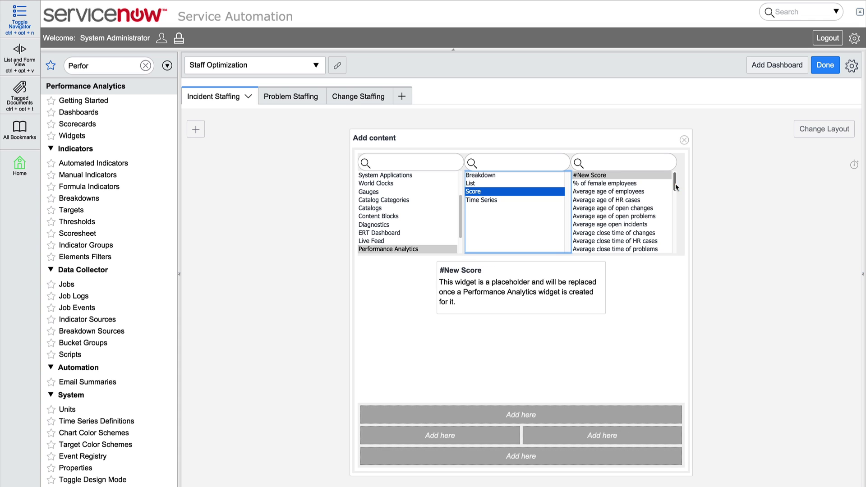
left_click_drag(675, 186, 683, 250)
left_click(652, 234)
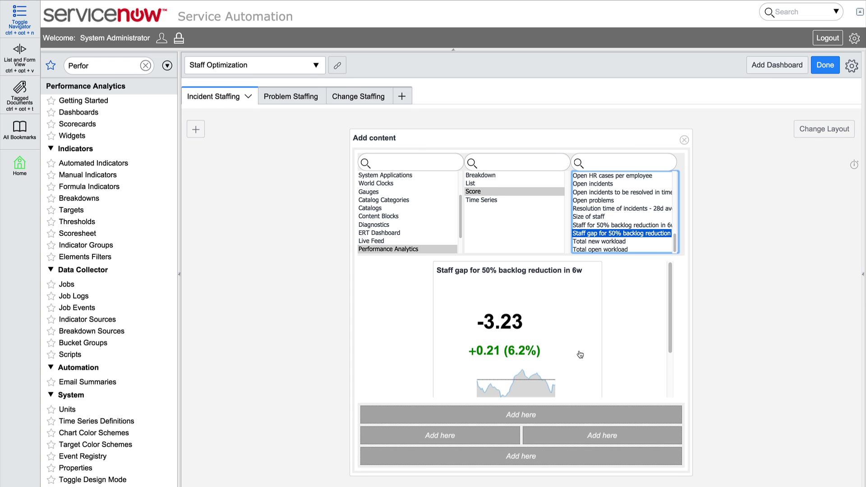
left_click(551, 413)
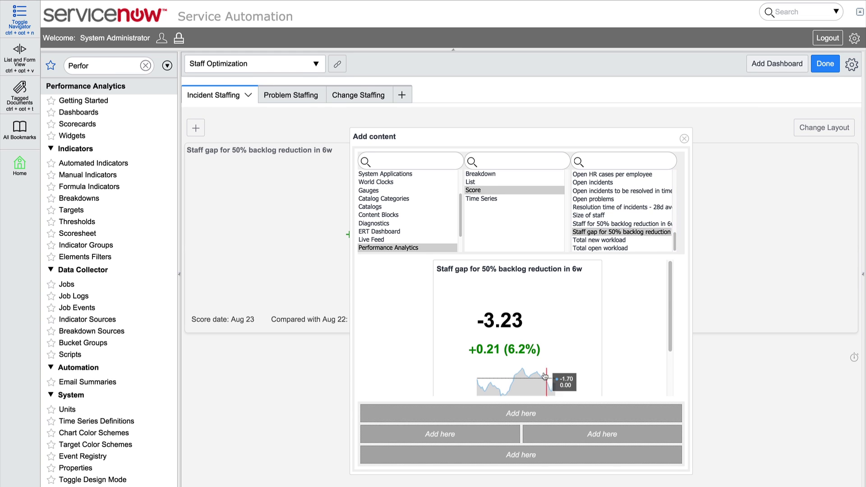
- Add the staff shortage or surplus incident backlog time-series chart, then close Add content
left_click(504, 198)
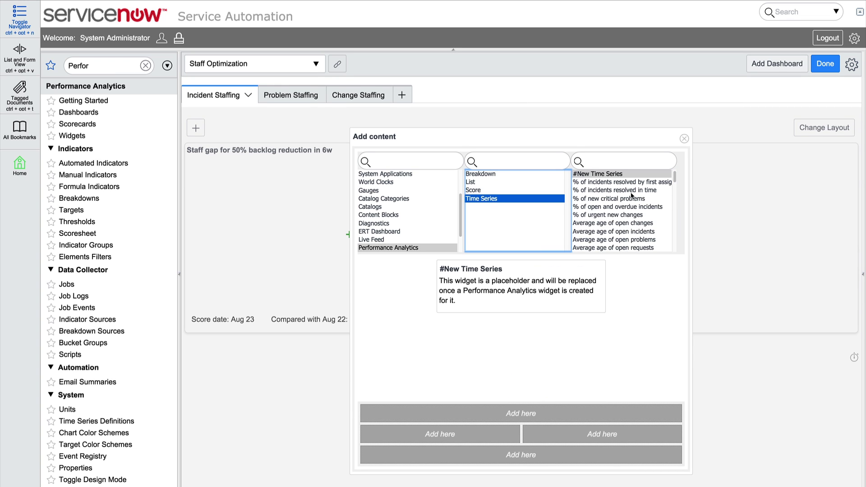
left_click_drag(676, 178, 680, 253)
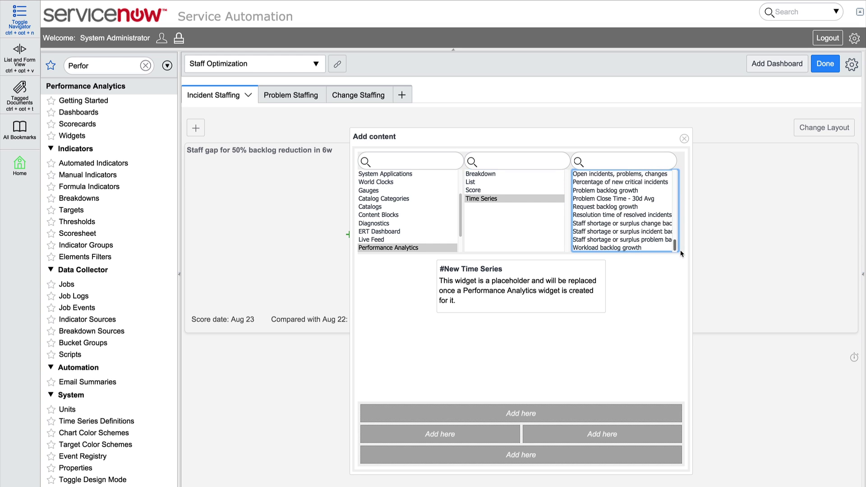
left_click(651, 231)
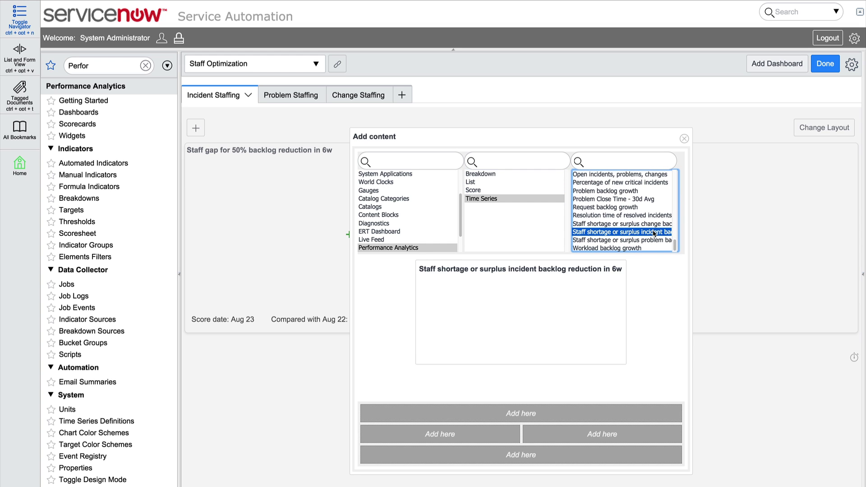
left_click(573, 406)
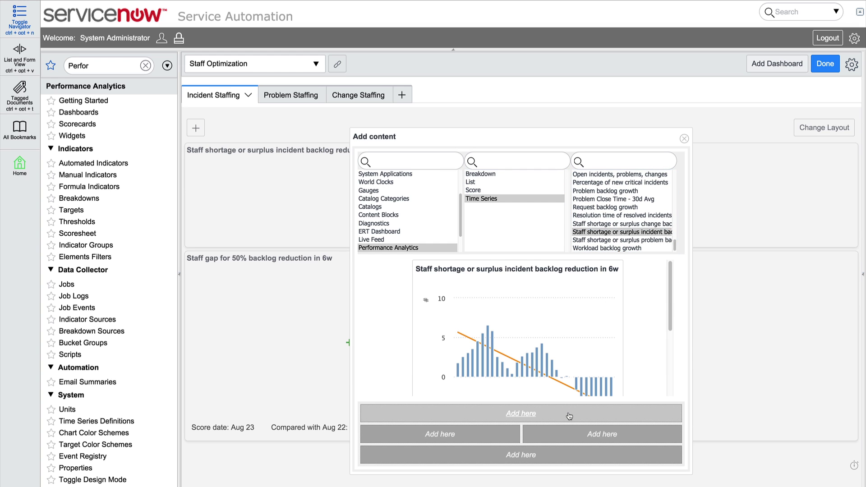
left_click(685, 139)
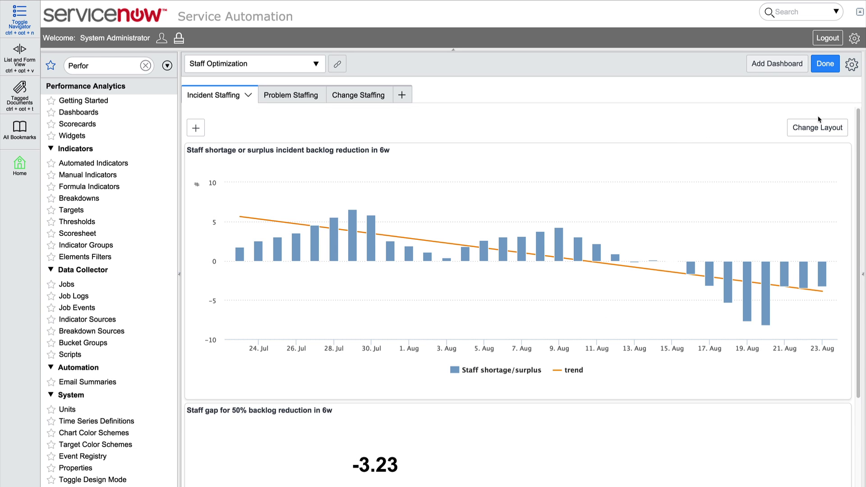
mouse_move(823, 143)
left_click(788, 153)
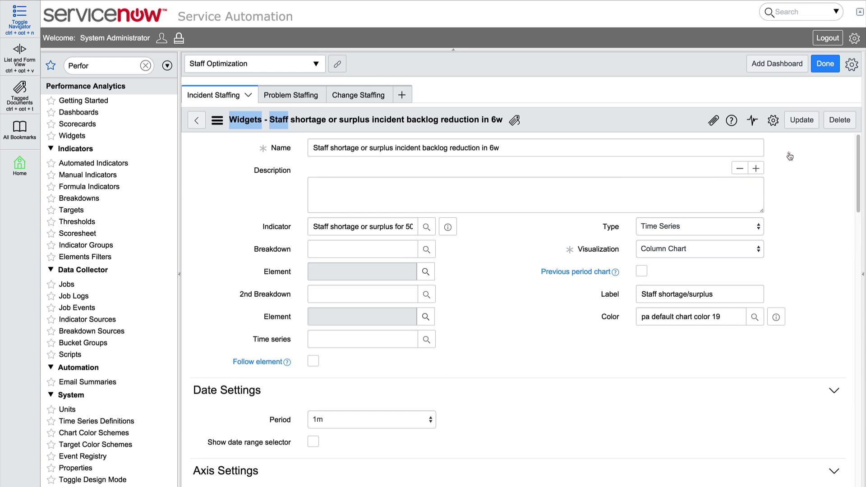
left_click(751, 225)
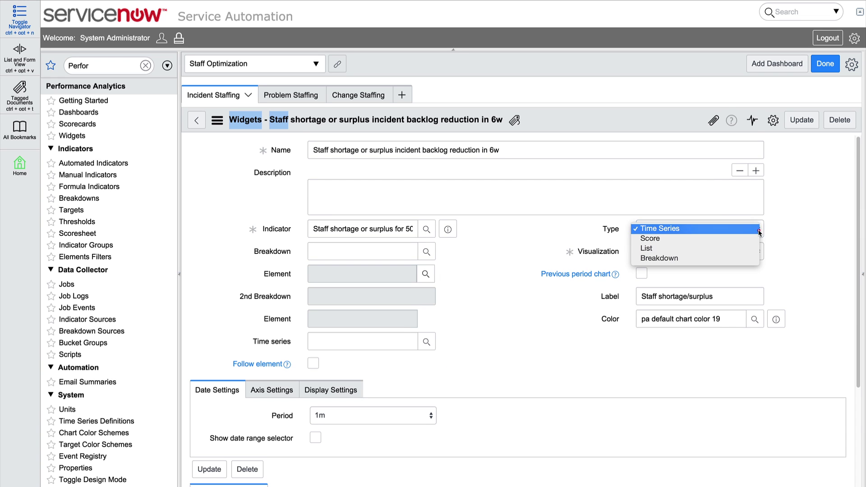
left_click(765, 232)
left_click(756, 253)
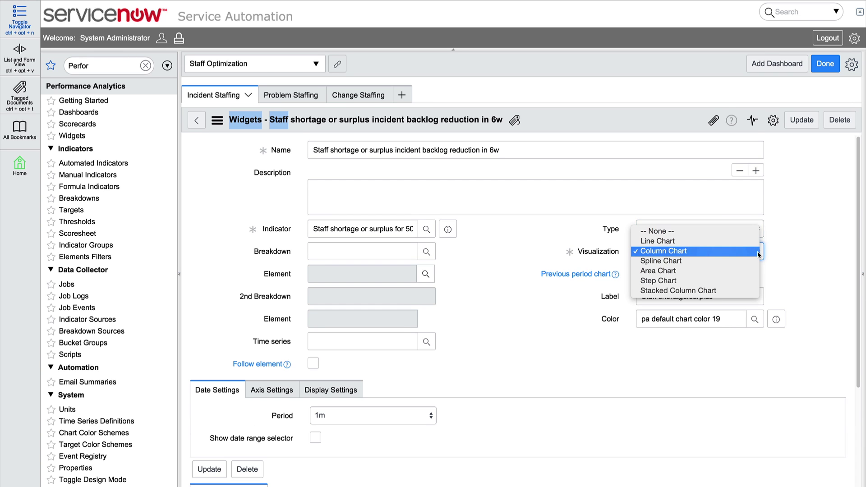
left_click(771, 250)
left_click(353, 391)
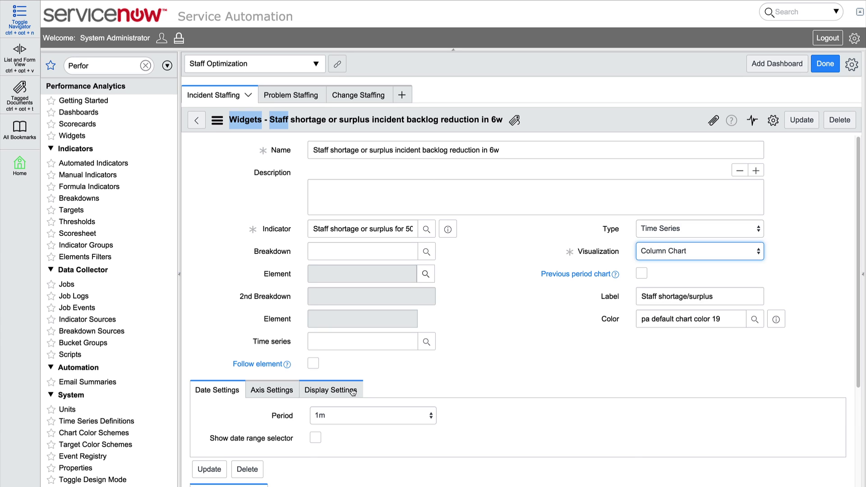
left_click(296, 394)
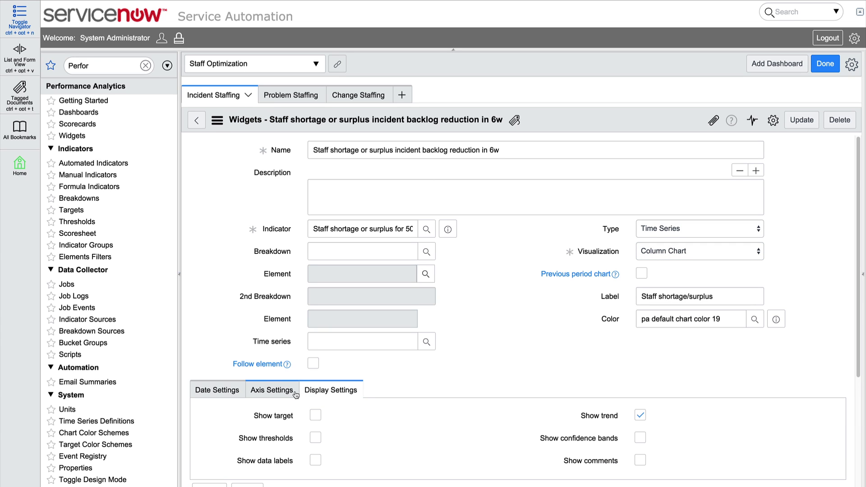
left_click(242, 389)
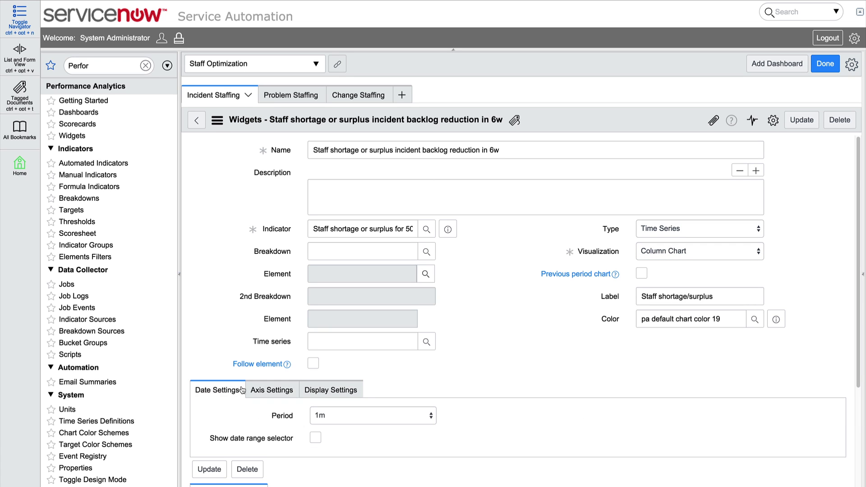
left_click(197, 120)
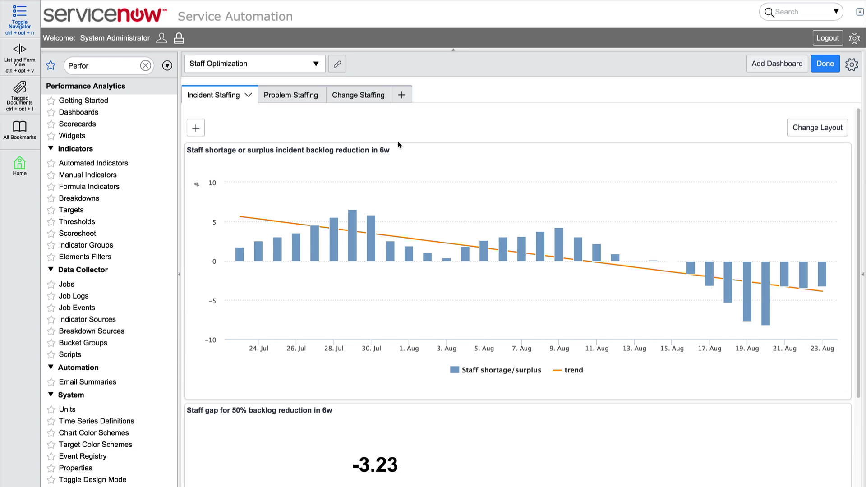
- Refresh the shortage chart, review its appearance settings and description, then remove the Staff gap widget
left_click(803, 153)
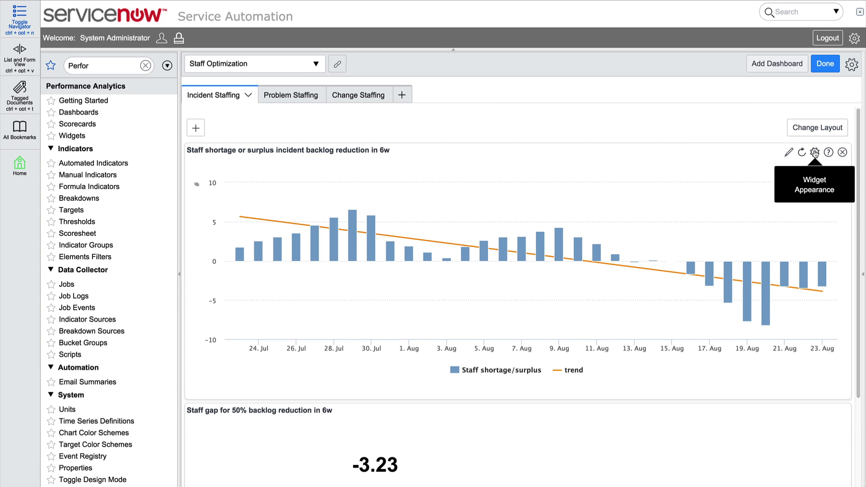
left_click(815, 153)
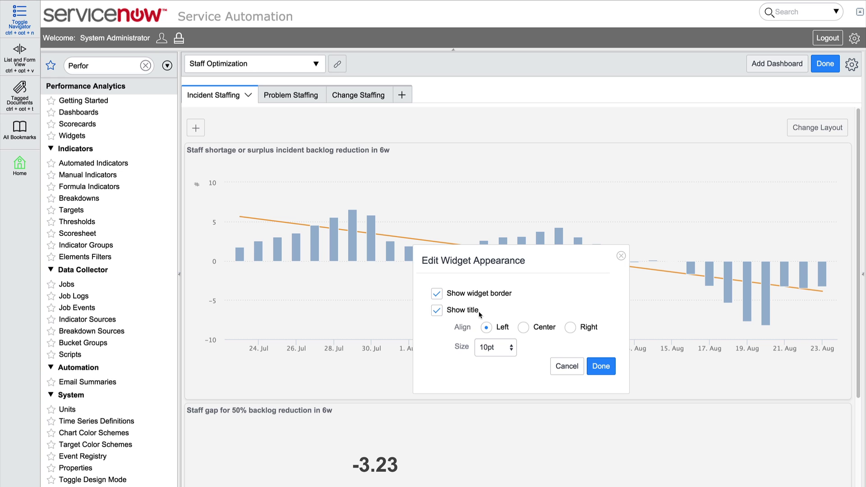
left_click(552, 365)
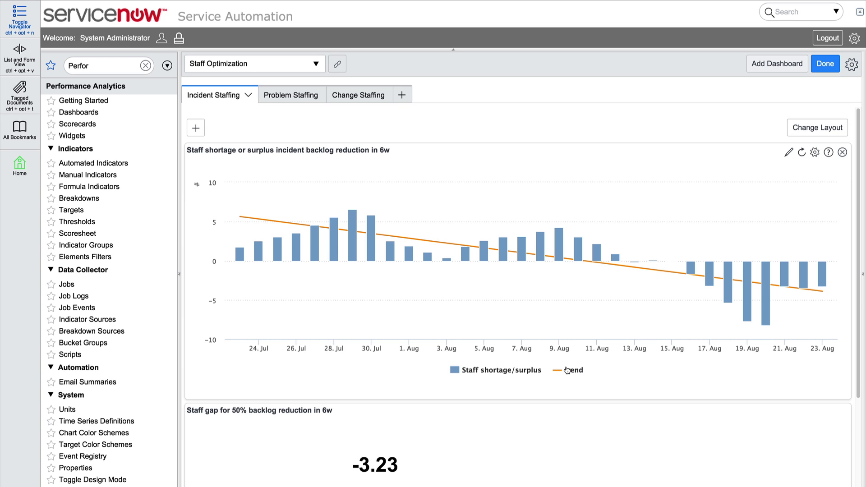
left_click(830, 156)
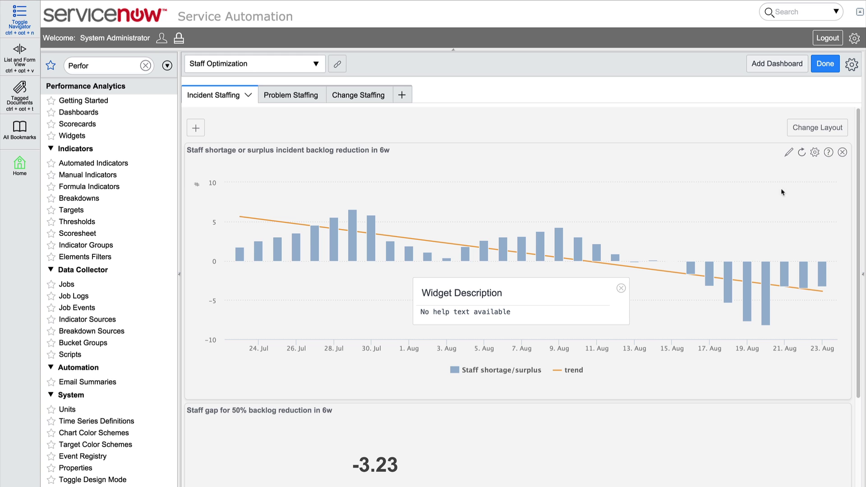
left_click(620, 288)
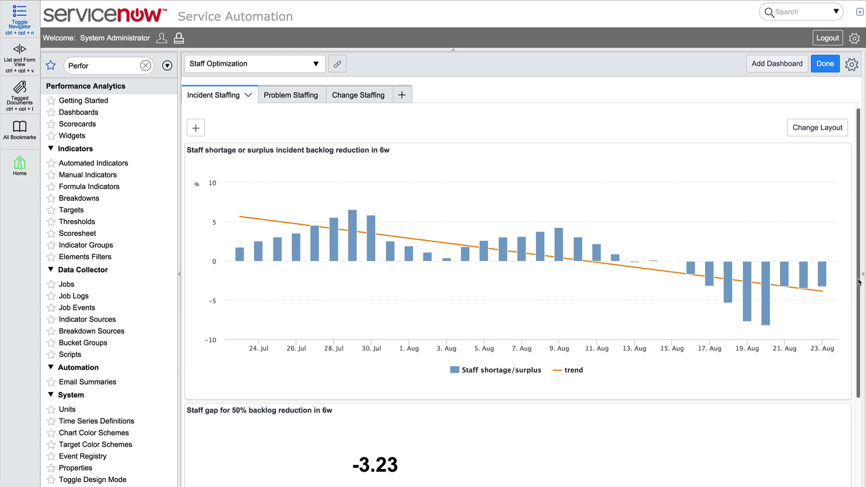
scroll(859, 282, "down", 3)
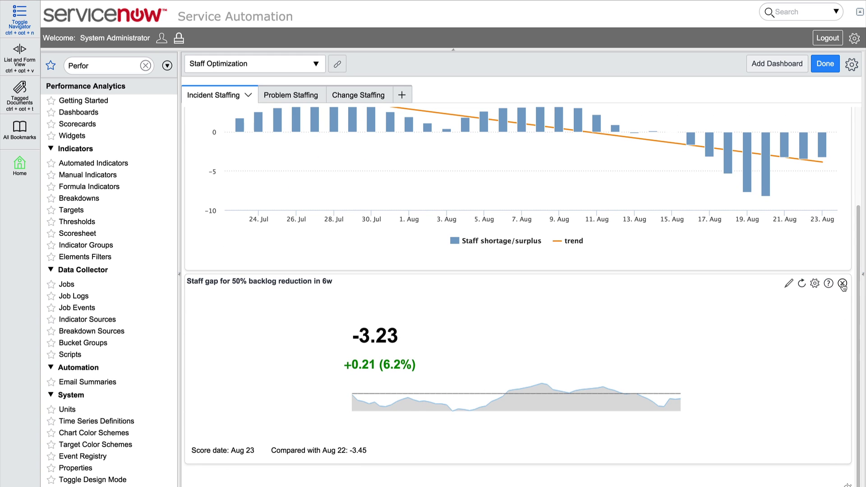
left_click(842, 284)
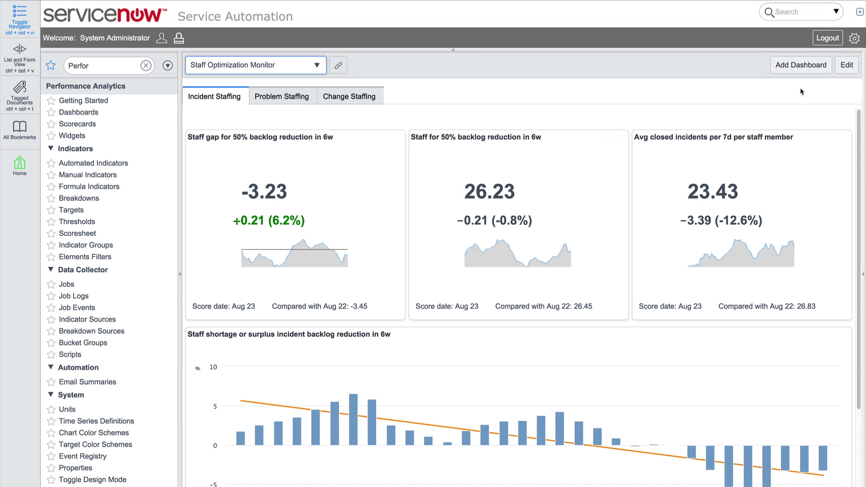
left_click(846, 65)
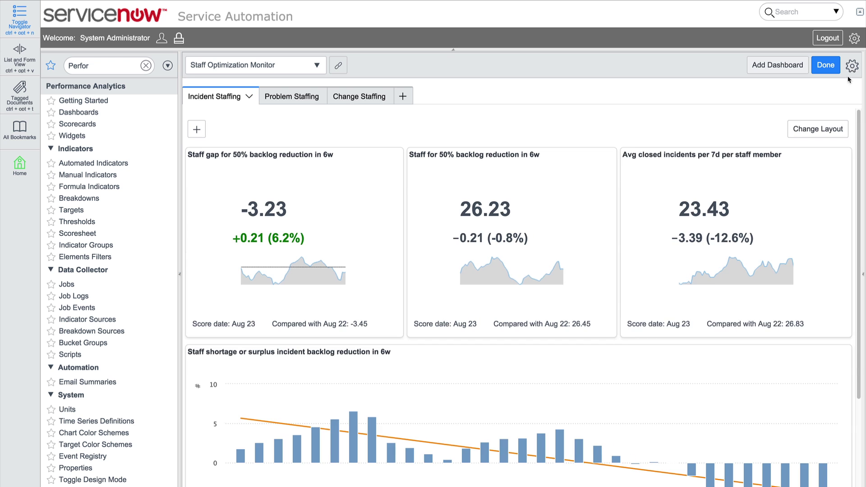
left_click(823, 130)
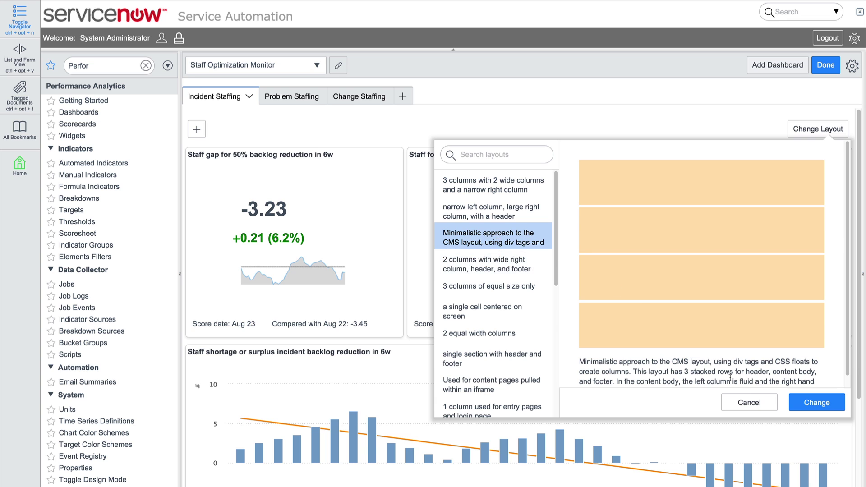
left_click(750, 402)
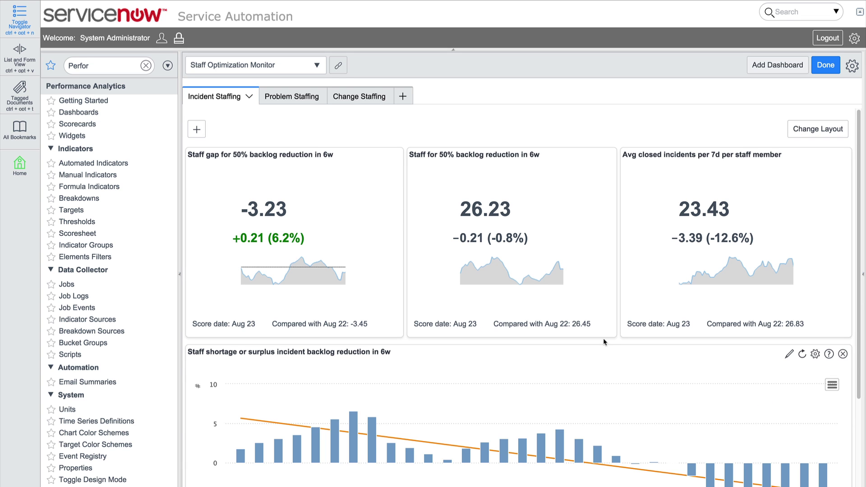
left_click(94, 115)
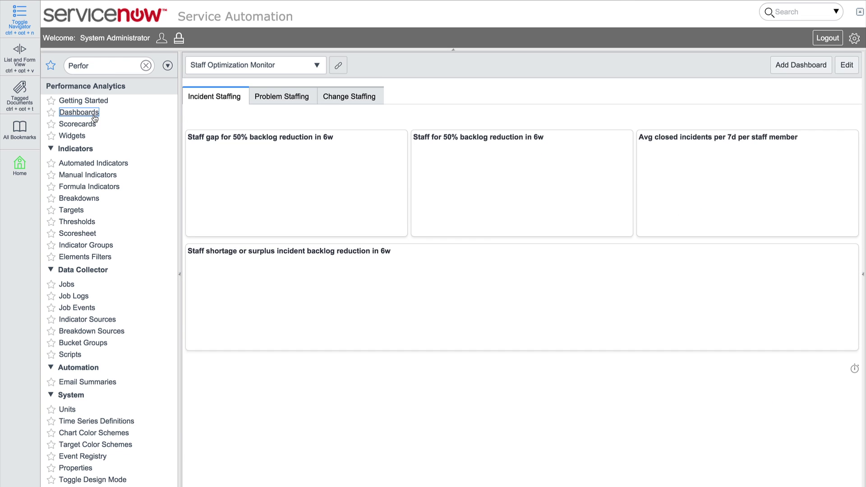
- Start a new dashboard and tick the Breakdown Source dashboard checkbox
left_click(790, 62)
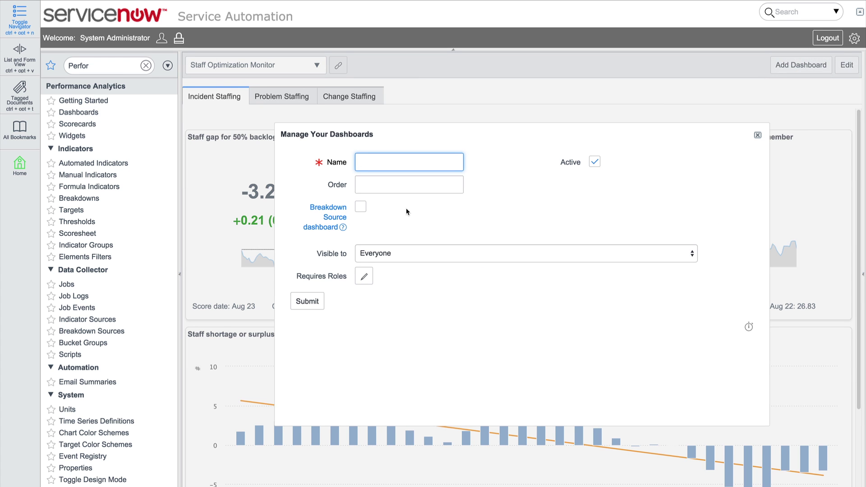
left_click(360, 207)
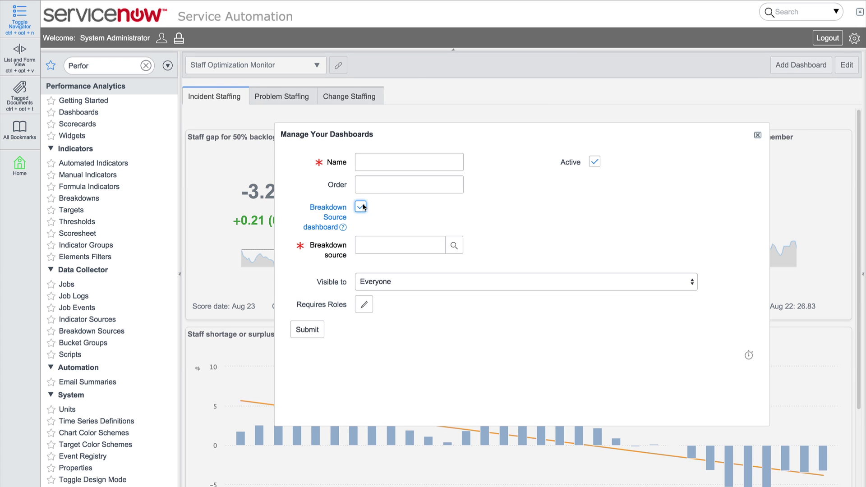